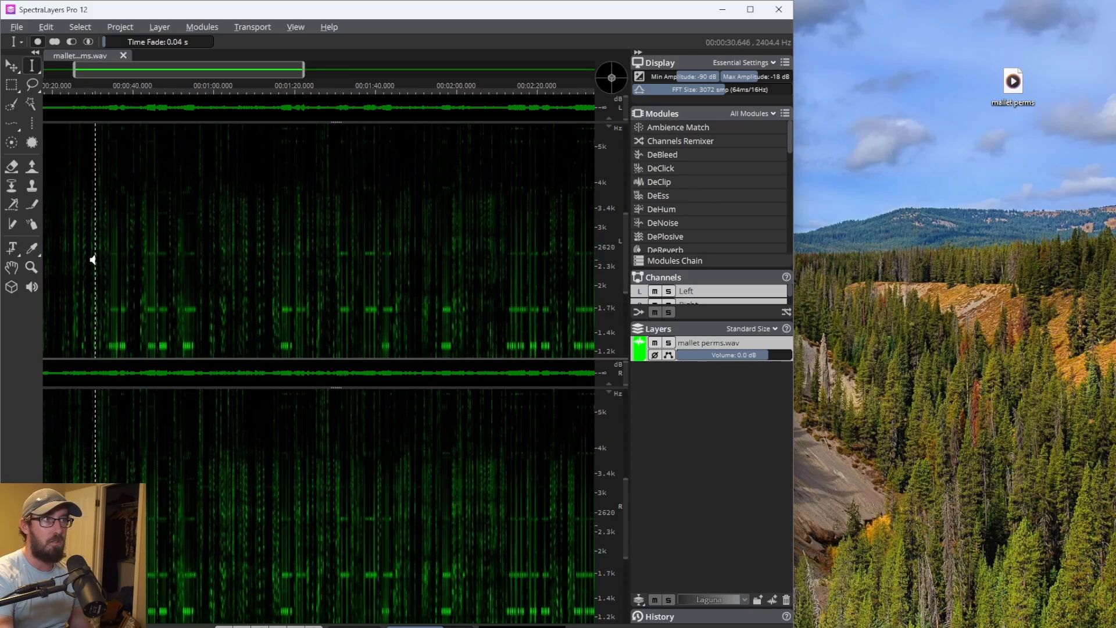
- Zoom and scroll through the spectrogram to examine the whole recording
{"action": "scroll", "coordinate": [95, 260], "scroll_direction": "down", "scroll_amount": 3}
{"action": "scroll", "coordinate": [93, 260], "scroll_direction": "up", "scroll_amount": 3}
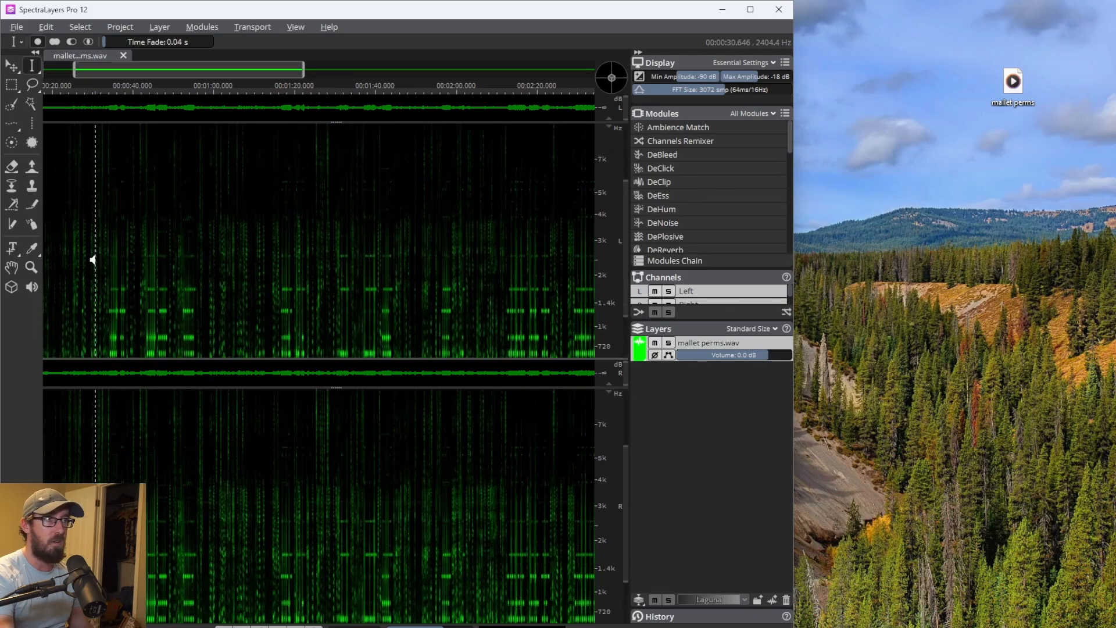
{"action": "scroll", "coordinate": [94, 260], "scroll_direction": "right", "scroll_amount": 5}
{"action": "scroll", "coordinate": [95, 260], "scroll_direction": "left", "scroll_amount": 5}
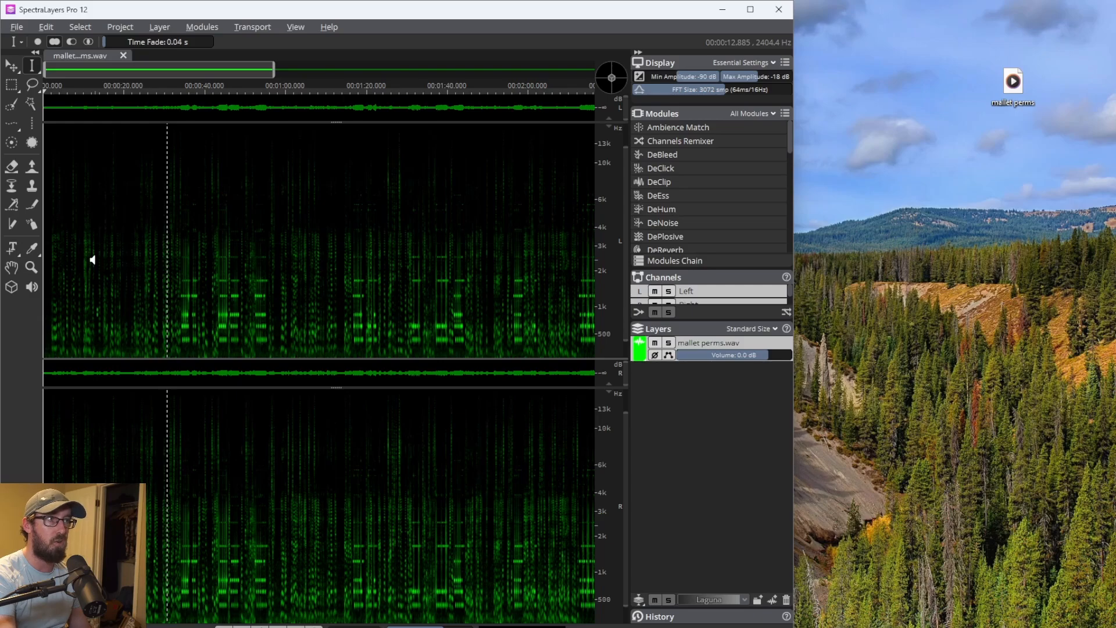
{"action": "scroll", "coordinate": [93, 260], "scroll_direction": "up", "scroll_amount": 5}
{"action": "scroll", "coordinate": [117, 261], "scroll_direction": "down", "scroll_amount": 4}
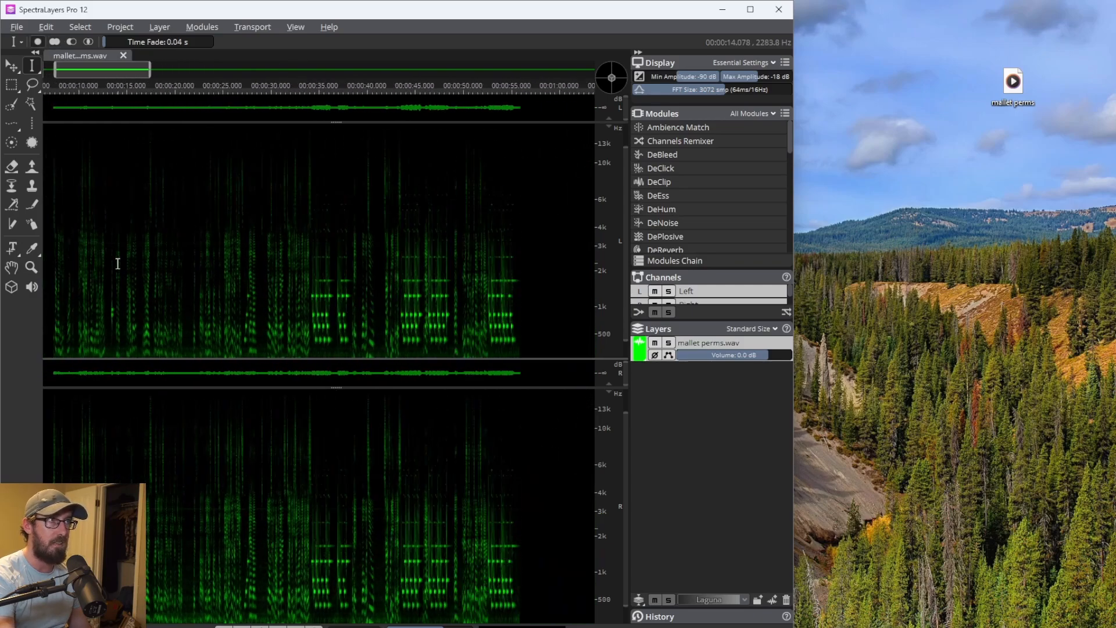
{"action": "scroll", "coordinate": [134, 239], "scroll_direction": "up", "scroll_amount": 1}
{"action": "scroll", "coordinate": [134, 238], "scroll_direction": "right", "scroll_amount": 2}
{"action": "scroll", "coordinate": [134, 238], "scroll_direction": "left", "scroll_amount": 3}
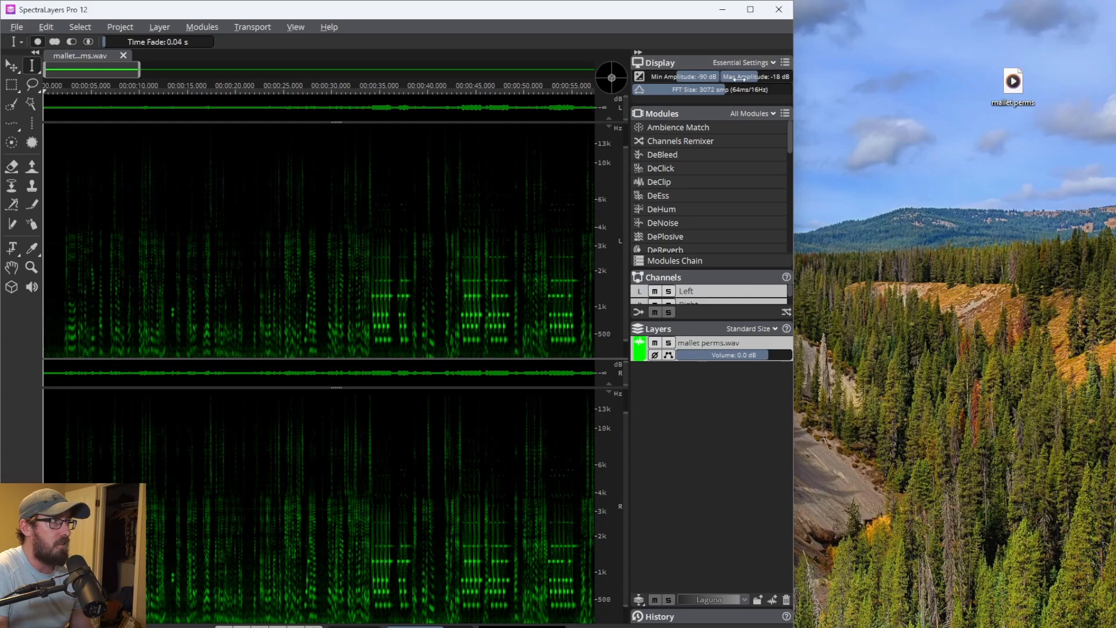
- Set the spectrogram display's maximum amplitude to -12 dB and minimum amplitude to -108 dB, zooming into the opening seconds
{"action": "mouse_move", "coordinate": [757, 81]}
{"action": "left_mouse_down"}
{"action": "mouse_move", "coordinate": [785, 76]}
{"action": "mouse_move", "coordinate": [749, 76]}
{"action": "left_mouse_up"}
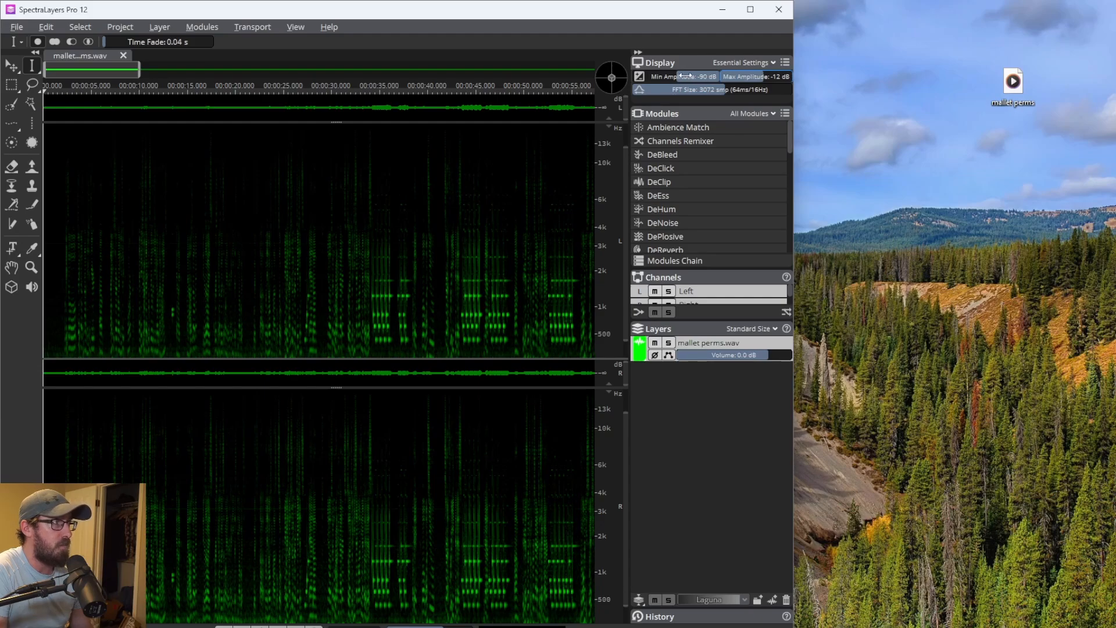
{"action": "left_click_drag", "start_coordinate": [676, 78], "coordinate": [652, 80]}
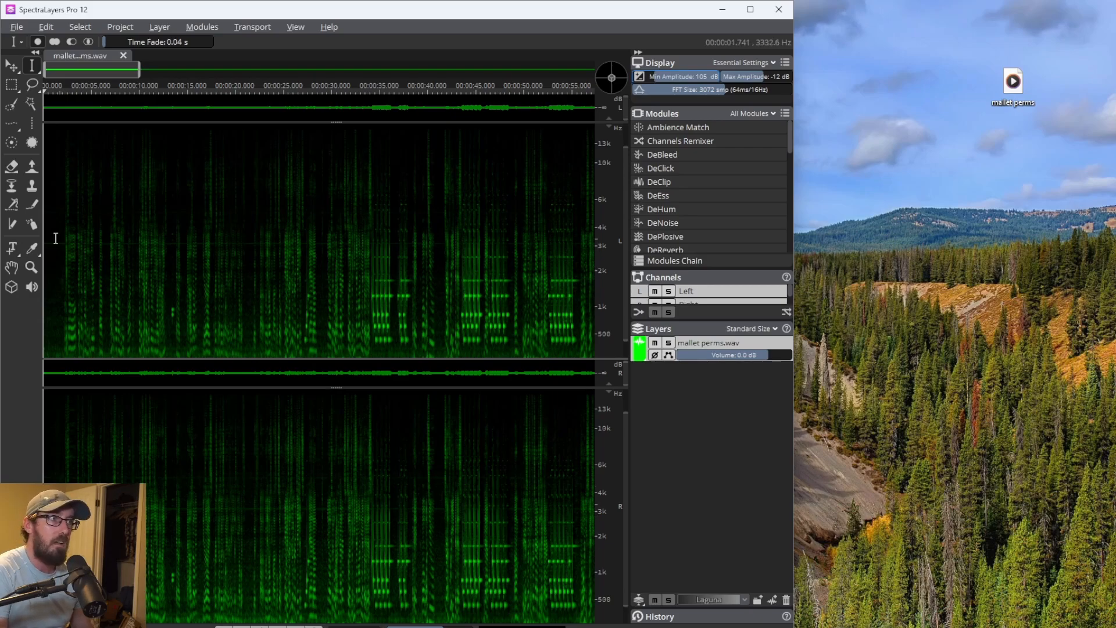
{"action": "scroll", "coordinate": [54, 242], "scroll_direction": "up", "scroll_amount": 2}
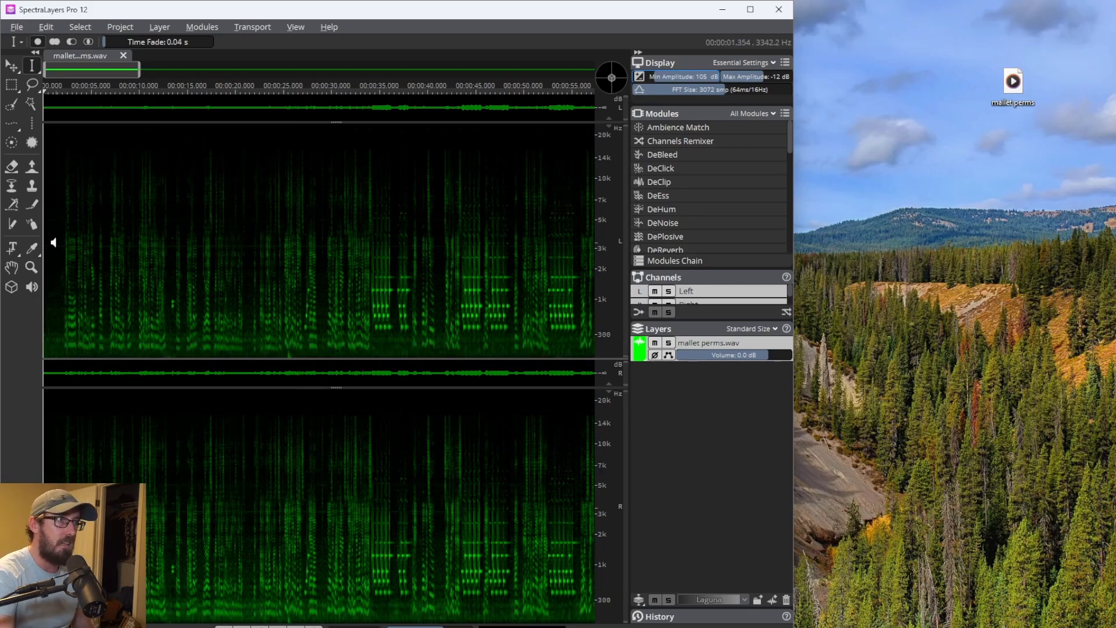
{"action": "scroll", "coordinate": [62, 253], "scroll_direction": "up", "scroll_amount": 2}
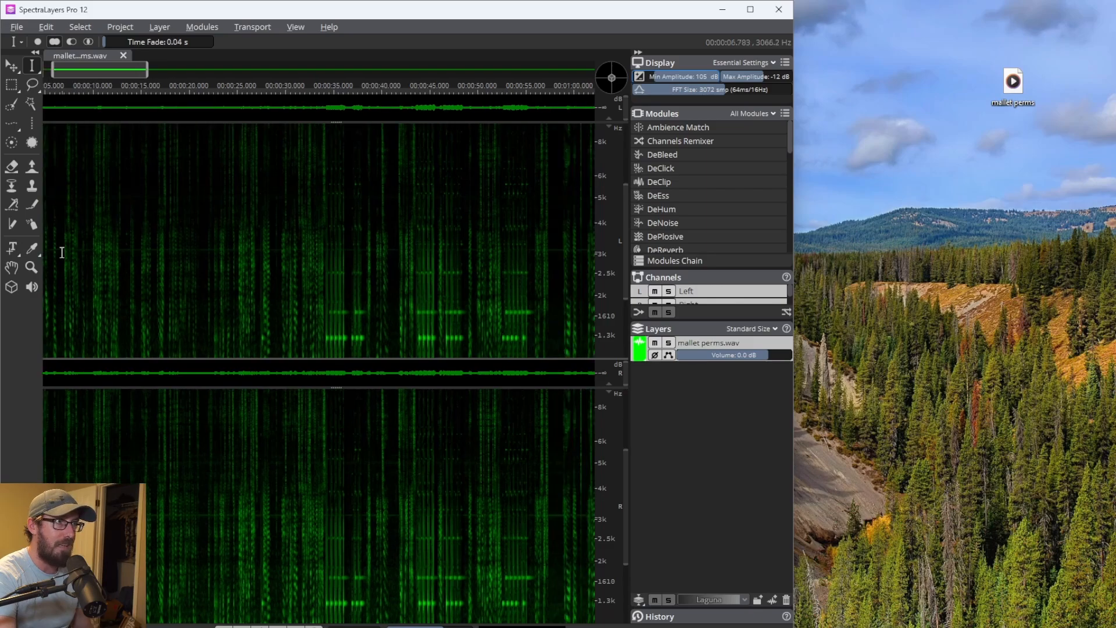
{"action": "scroll", "coordinate": [61, 252], "scroll_direction": "up", "scroll_amount": 5}
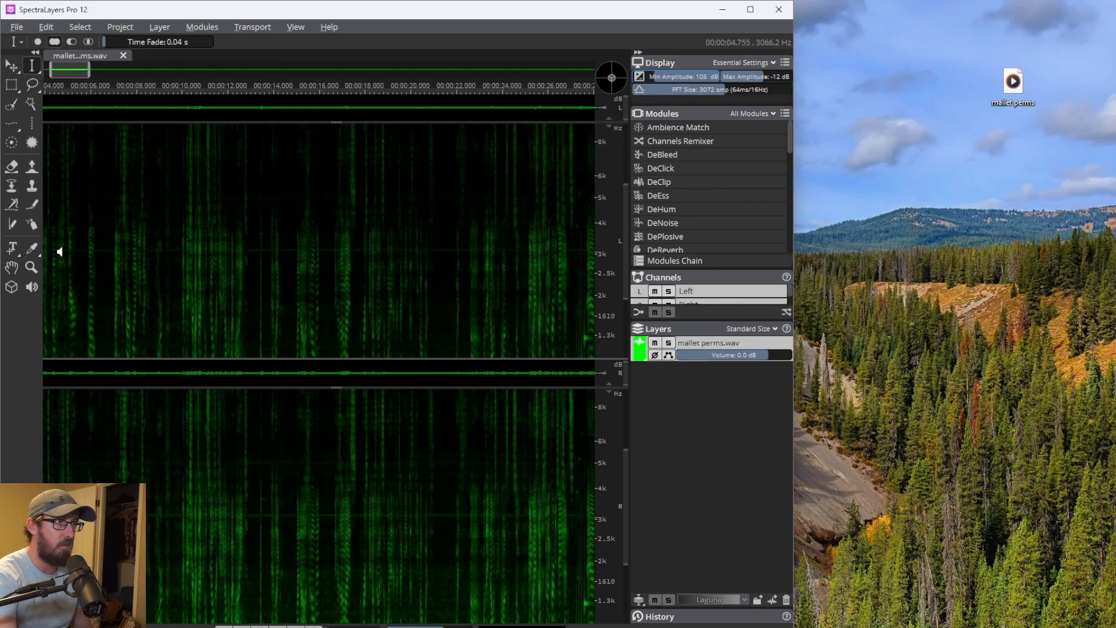
{"action": "scroll", "coordinate": [61, 253], "scroll_direction": "left", "scroll_amount": 4}
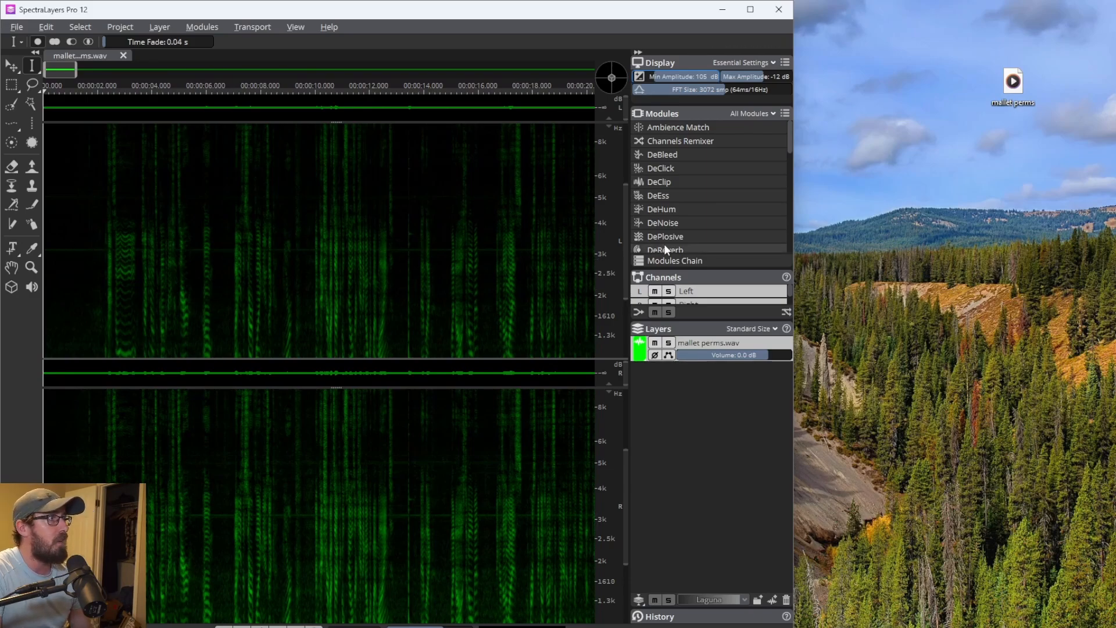
- Open the DeNoise module and register a noise profile from a rectangle selection of the silent opening second
{"action": "scroll", "coordinate": [667, 241], "scroll_direction": "down", "scroll_amount": 2}
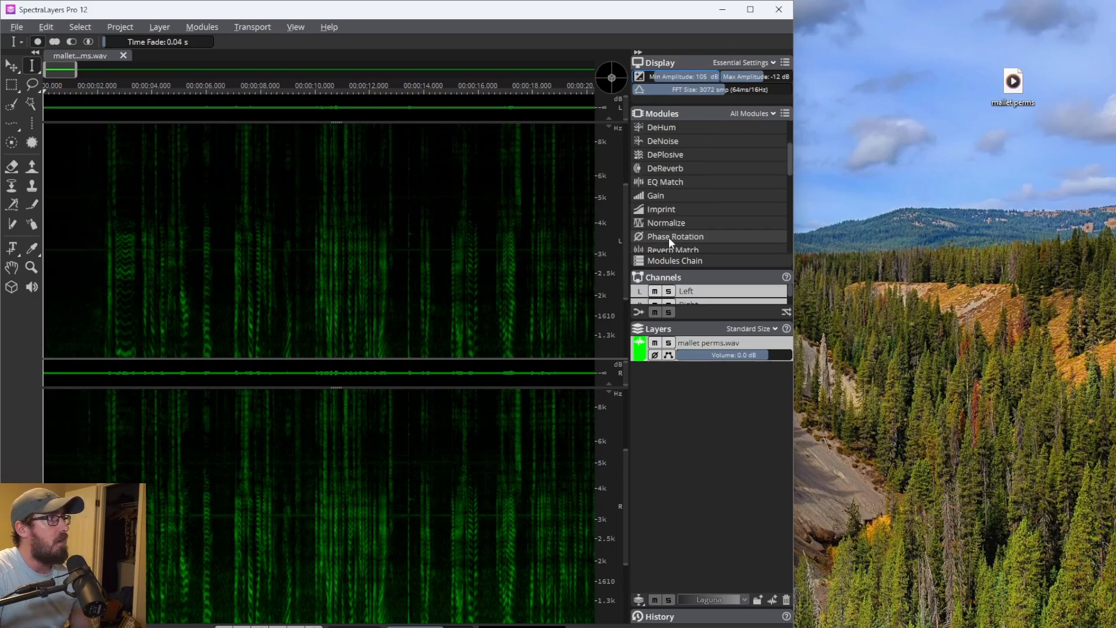
{"action": "left_click", "coordinate": [677, 146]}
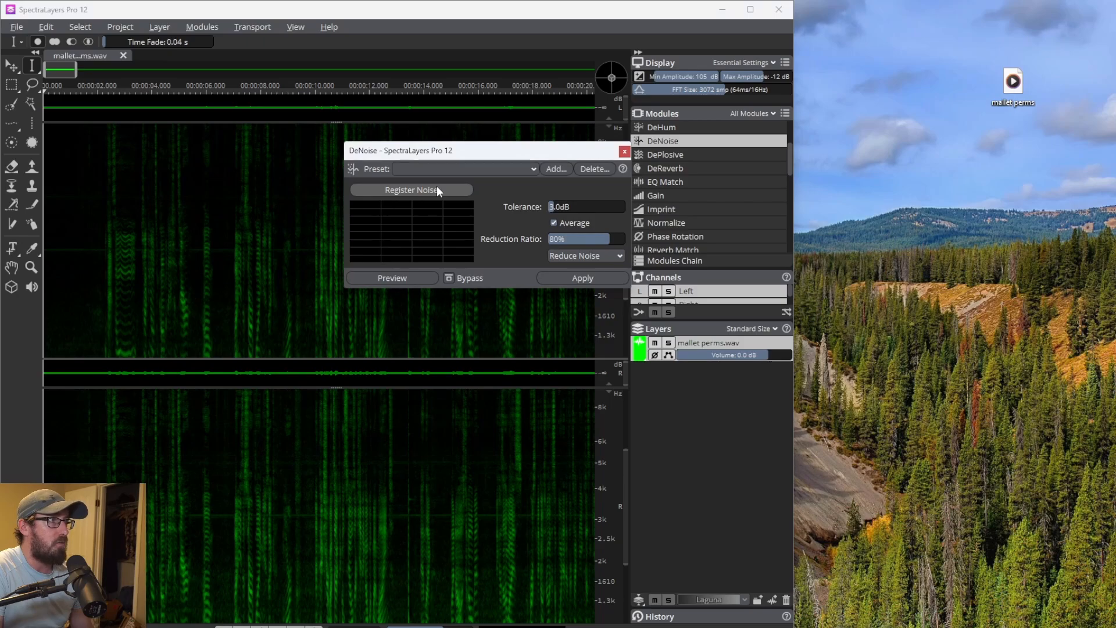
{"action": "left_click", "coordinate": [11, 84]}
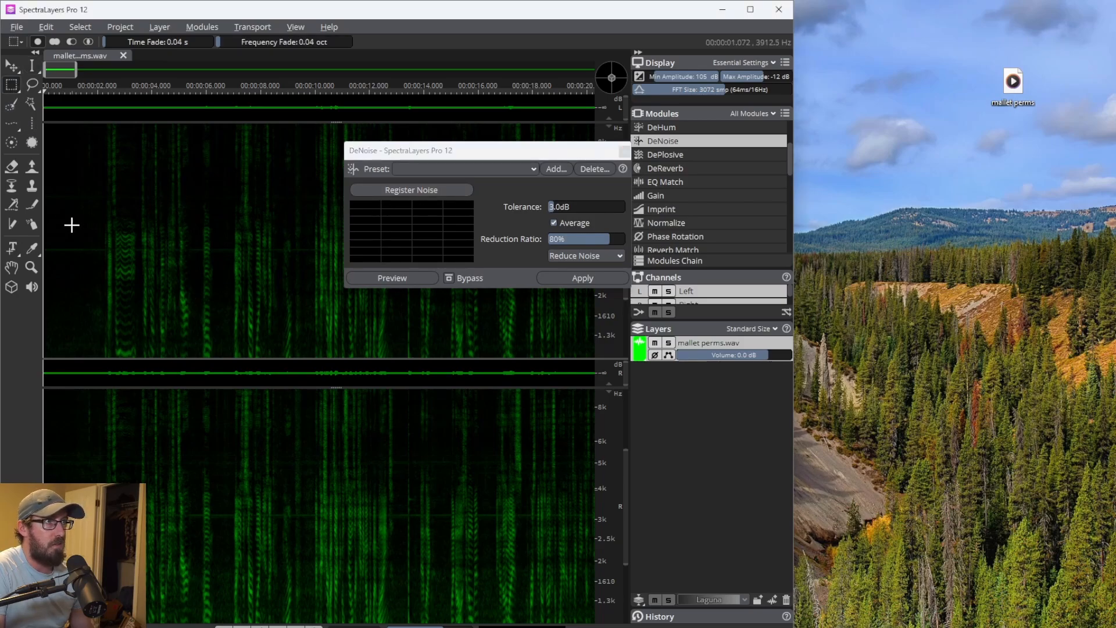
{"action": "mouse_move", "coordinate": [100, 244]}
{"action": "left_mouse_down"}
{"action": "mouse_move", "coordinate": [48, 263]}
{"action": "mouse_move", "coordinate": [41, 256]}
{"action": "left_mouse_up"}
{"action": "left_click", "coordinate": [408, 189]}
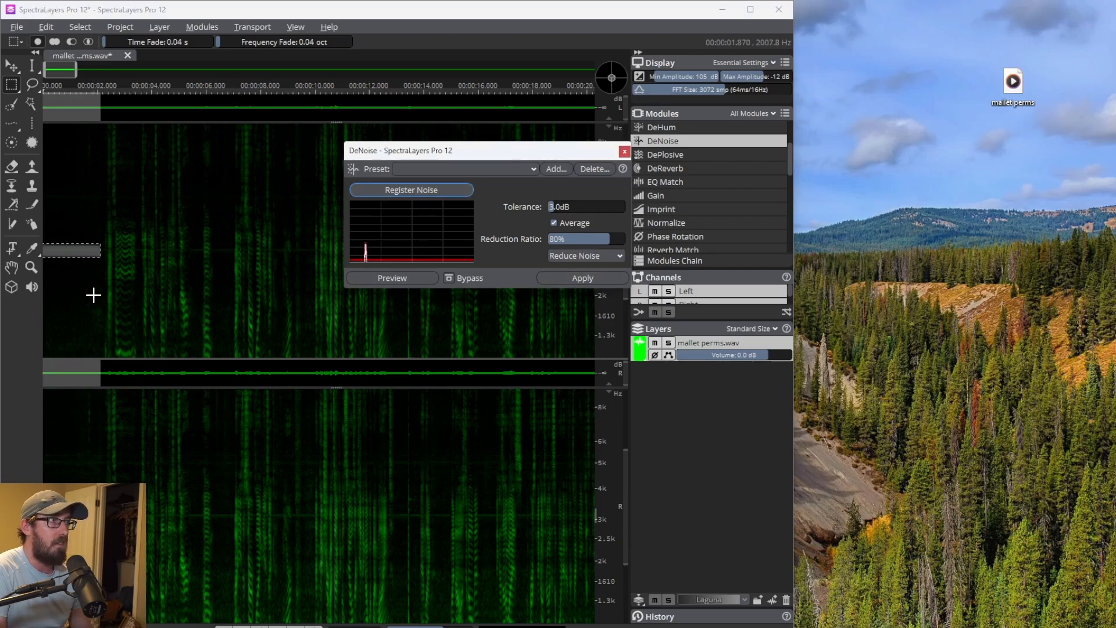
- Select the entire recording and apply DeNoise to it
{"action": "left_click", "coordinate": [91, 174]}
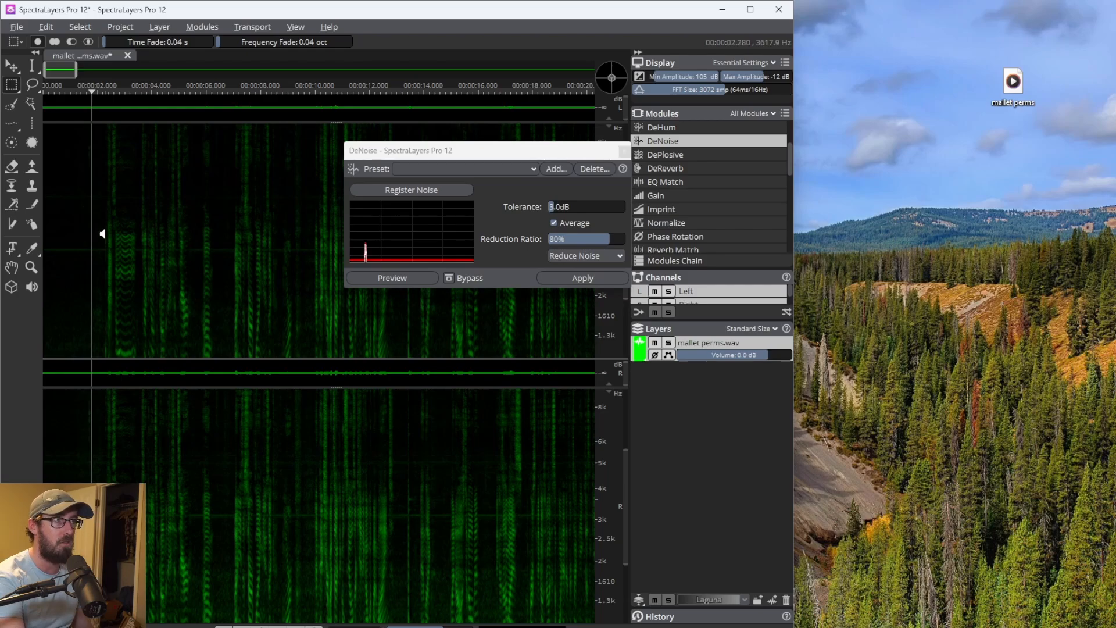
{"action": "key", "text": "ctrl+a"}
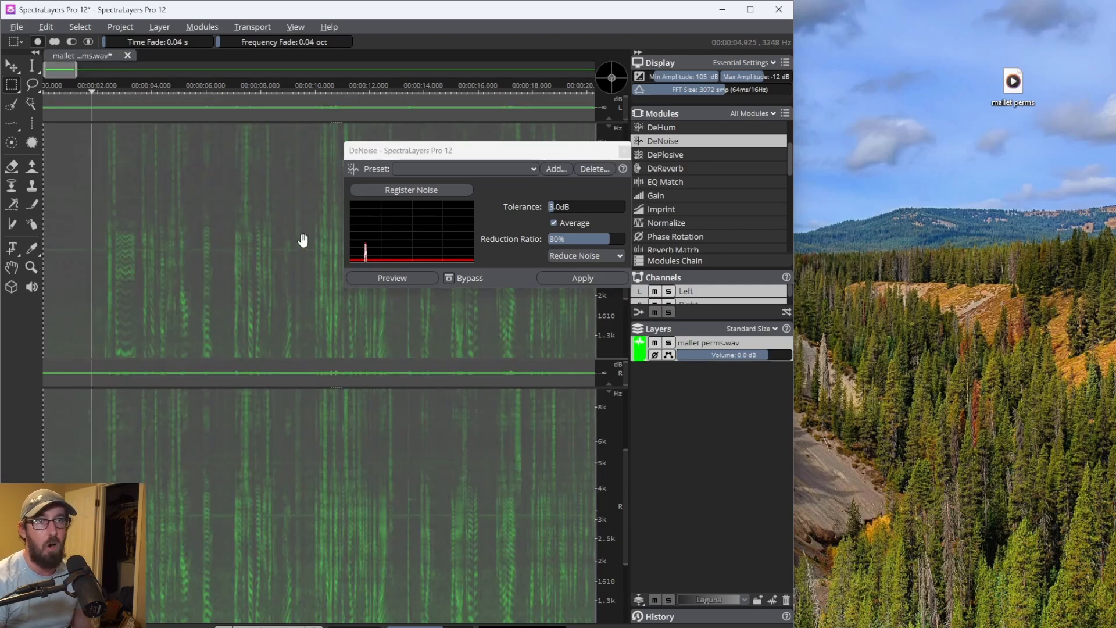
{"action": "left_click", "coordinate": [581, 276]}
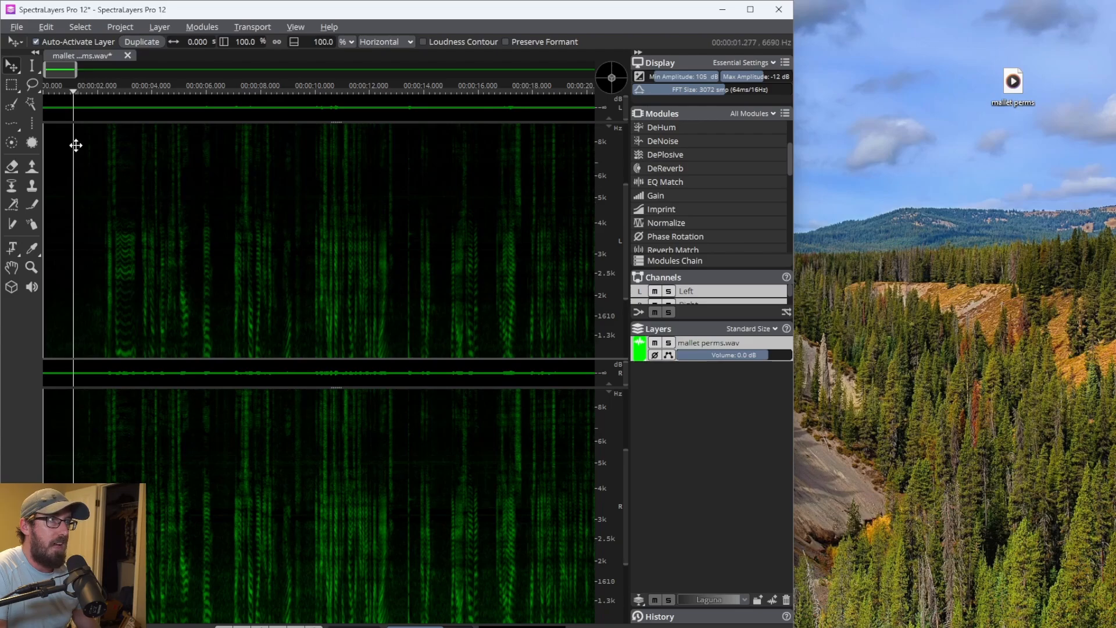
- Play back the denoised recording from the beginning
{"action": "left_click_drag", "start_coordinate": [52, 90], "coordinate": [42, 90]}
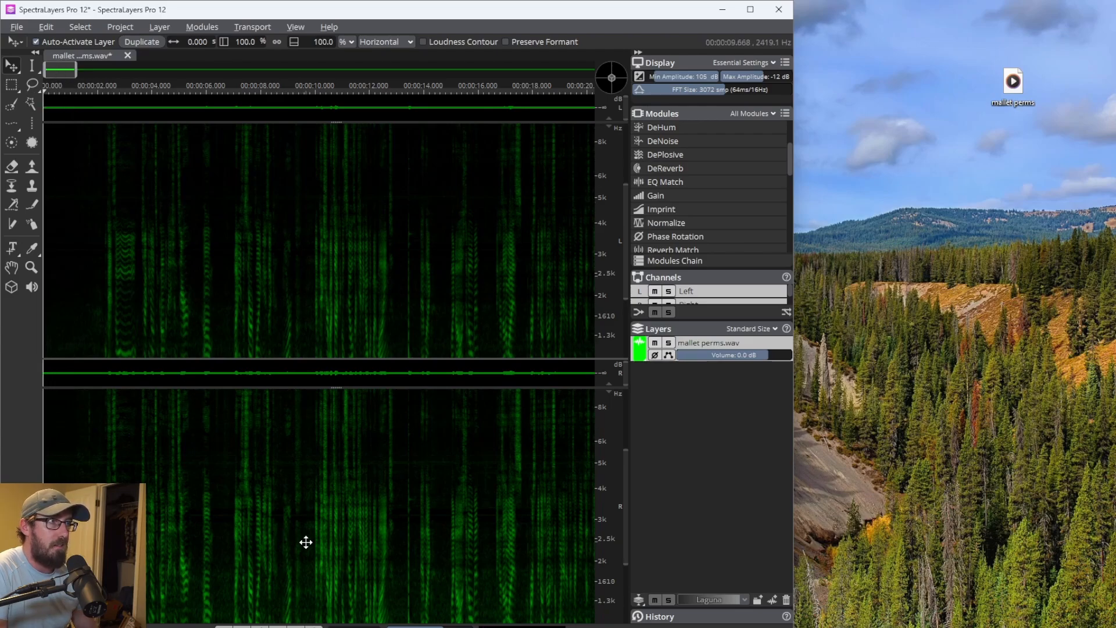
{"action": "key", "text": "space"}
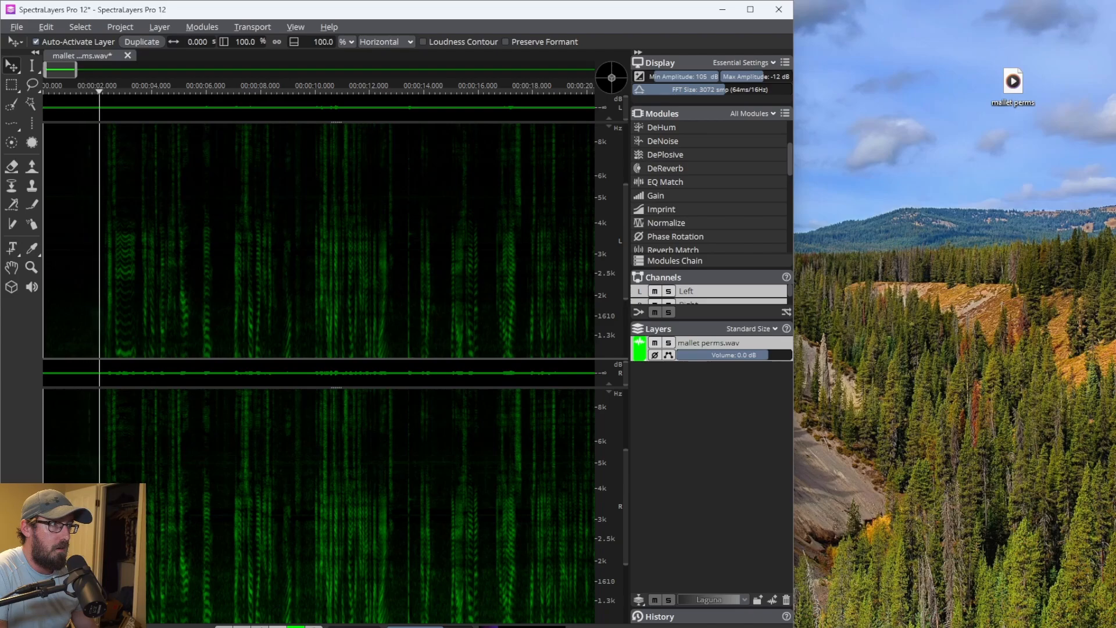
{"action": "key", "text": "space"}
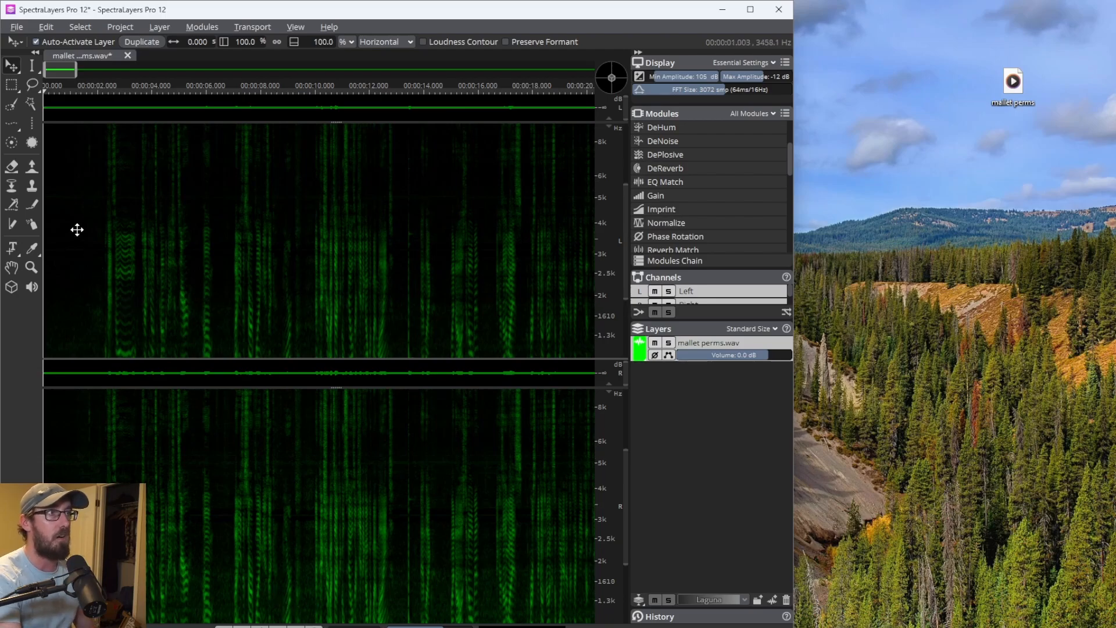
{"action": "key", "text": "space"}
{"action": "key", "text": "space"}
- Register a new DeNoise noise profile from a rectangle selection of the quiet opening region
{"action": "scroll", "coordinate": [89, 198], "scroll_direction": "up", "scroll_amount": 3}
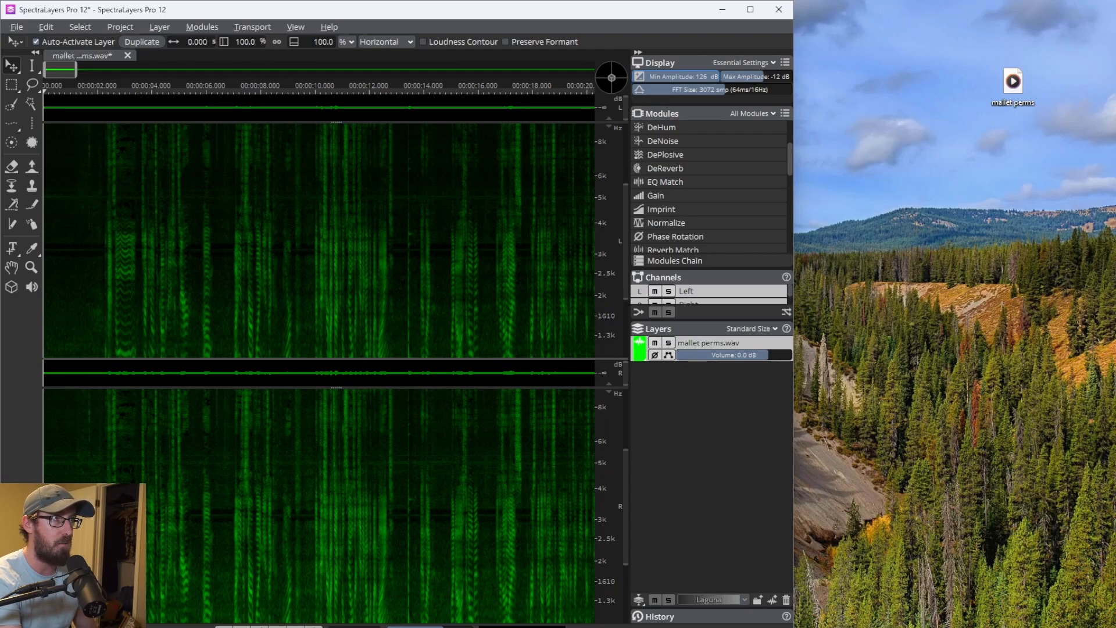
{"action": "left_click", "coordinate": [11, 84]}
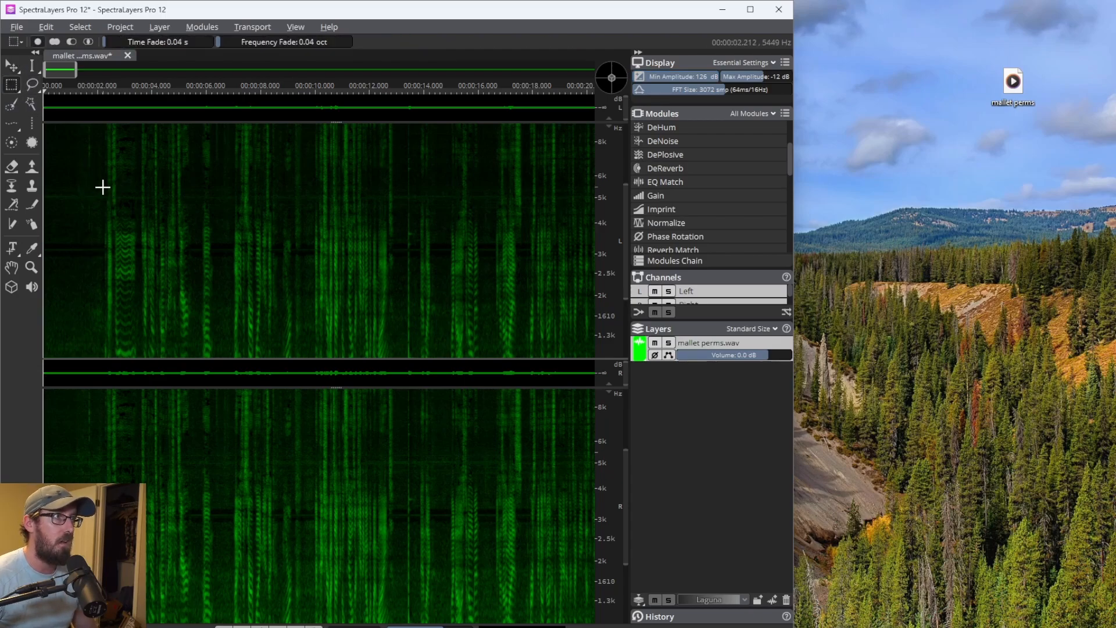
{"action": "mouse_move", "coordinate": [103, 187]}
{"action": "left_mouse_down"}
{"action": "mouse_move", "coordinate": [55, 217]}
{"action": "mouse_move", "coordinate": [30, 209]}
{"action": "left_mouse_up"}
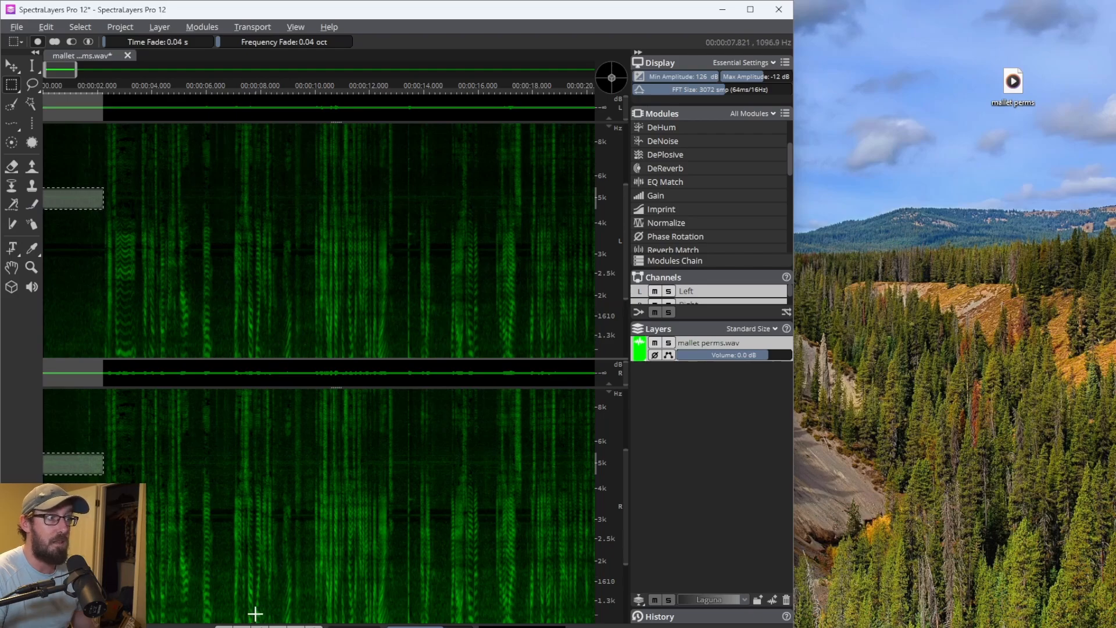
{"action": "left_click", "coordinate": [296, 626]}
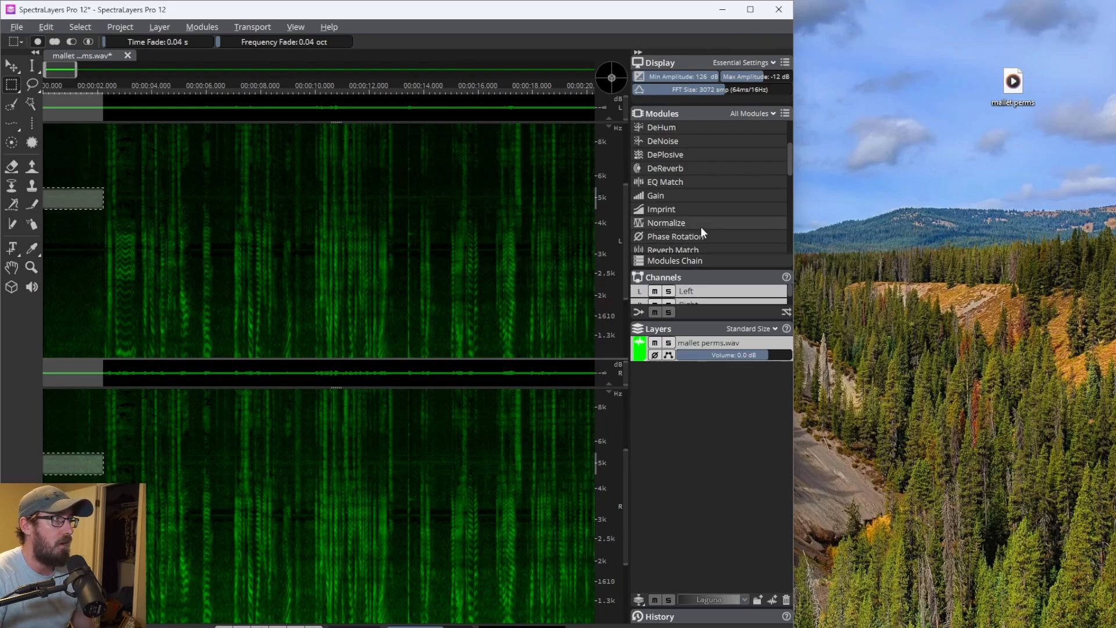
{"action": "scroll", "coordinate": [689, 235], "scroll_direction": "up", "scroll_amount": 3}
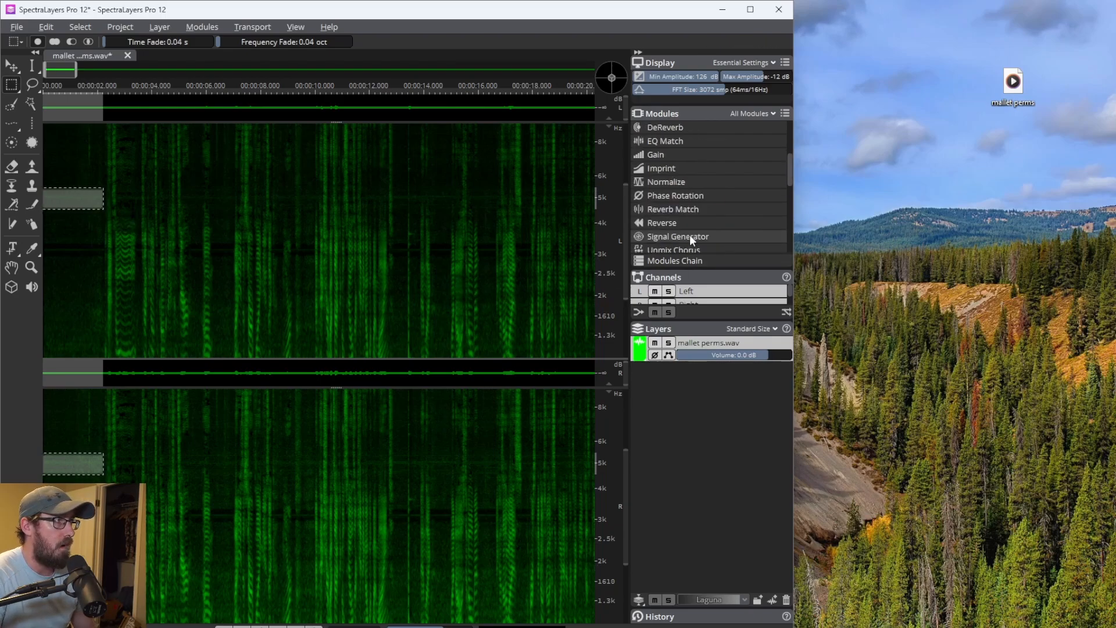
{"action": "left_click", "coordinate": [681, 224]}
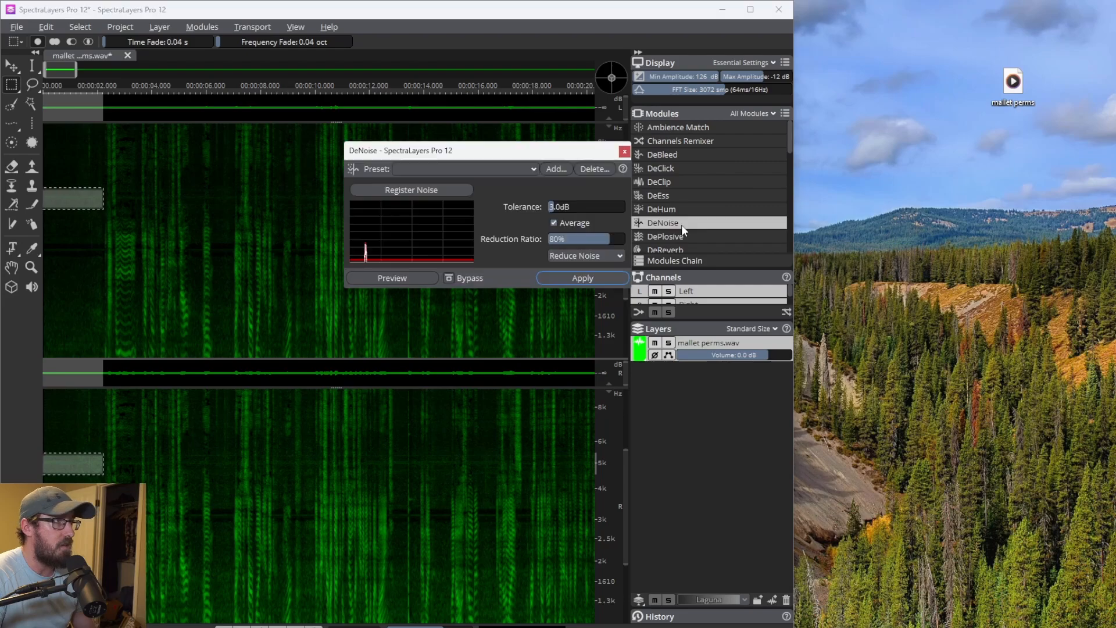
{"action": "left_click", "coordinate": [439, 192]}
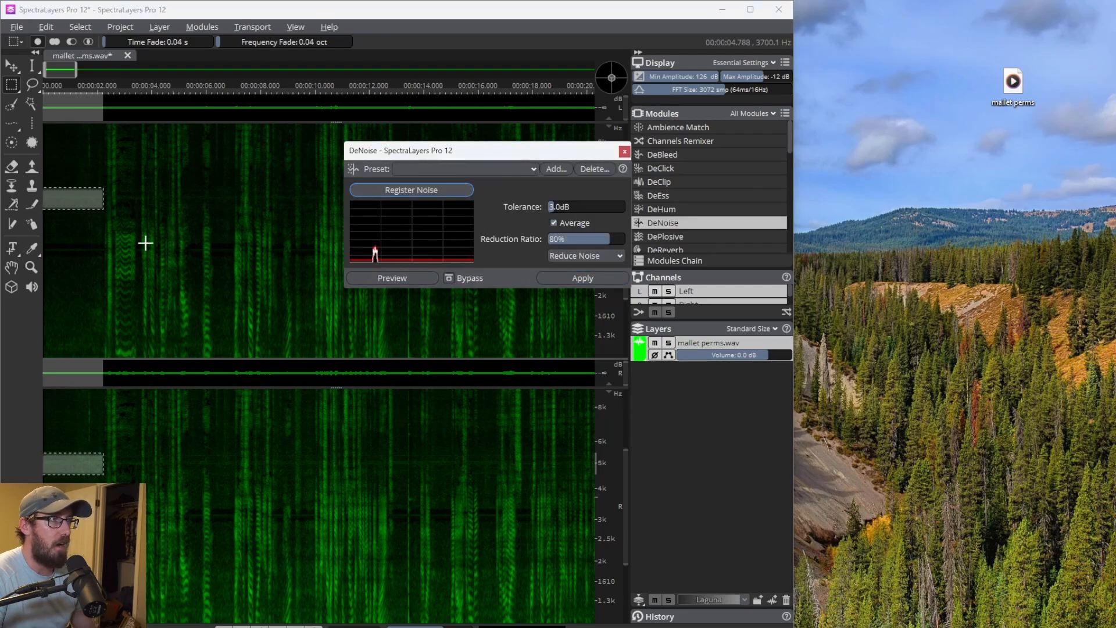
- Apply DeNoise again to the whole recording
{"action": "left_click", "coordinate": [93, 227]}
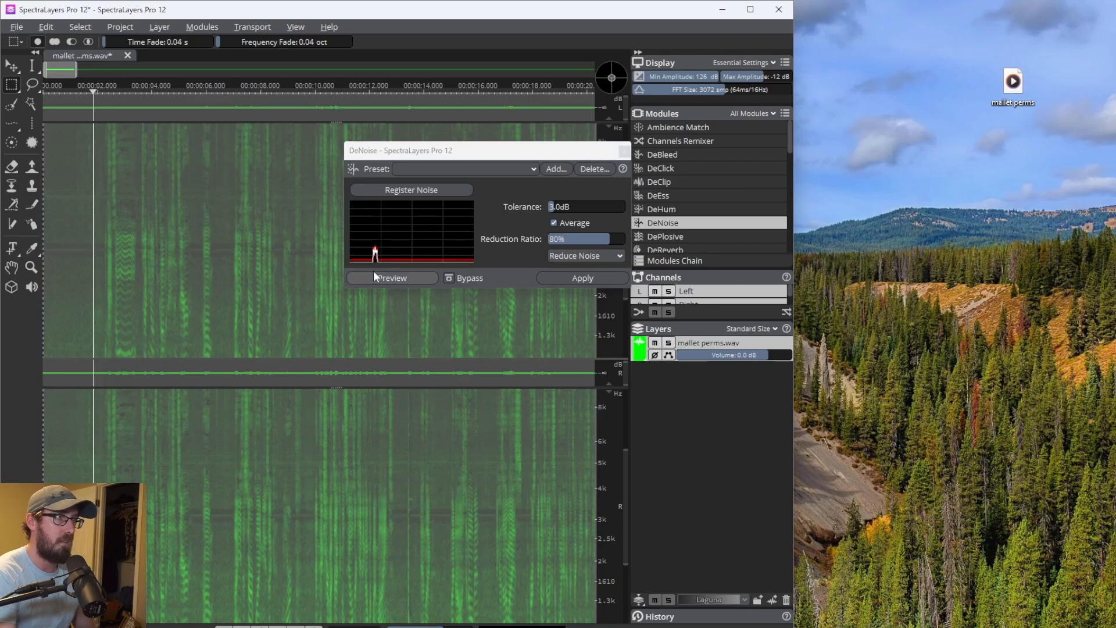
{"action": "left_click", "coordinate": [583, 277]}
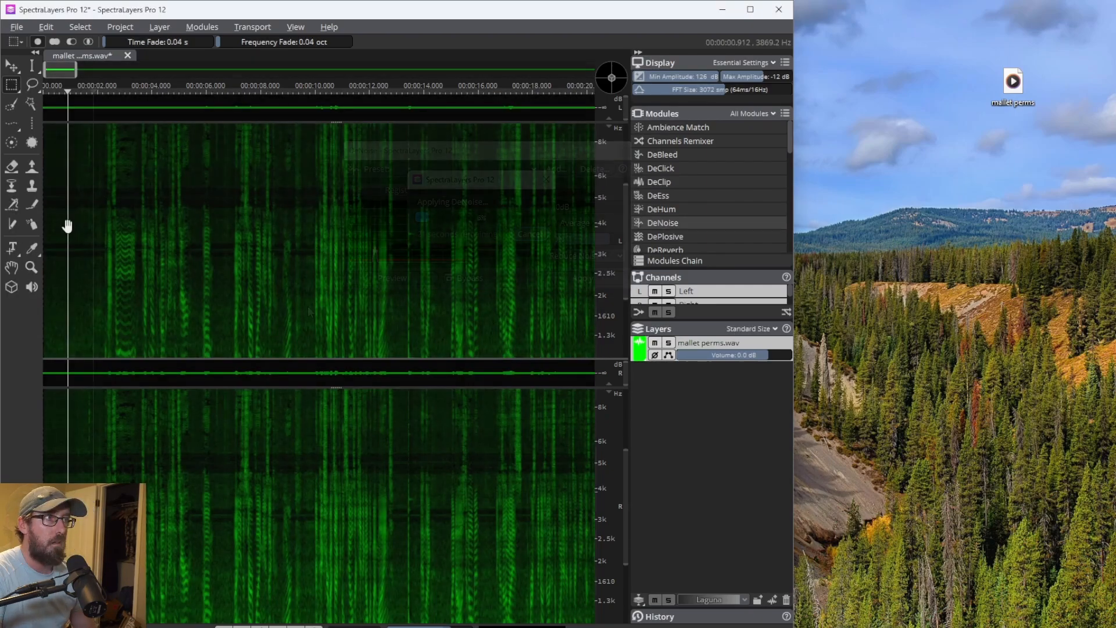
{"action": "left_click", "coordinate": [67, 226]}
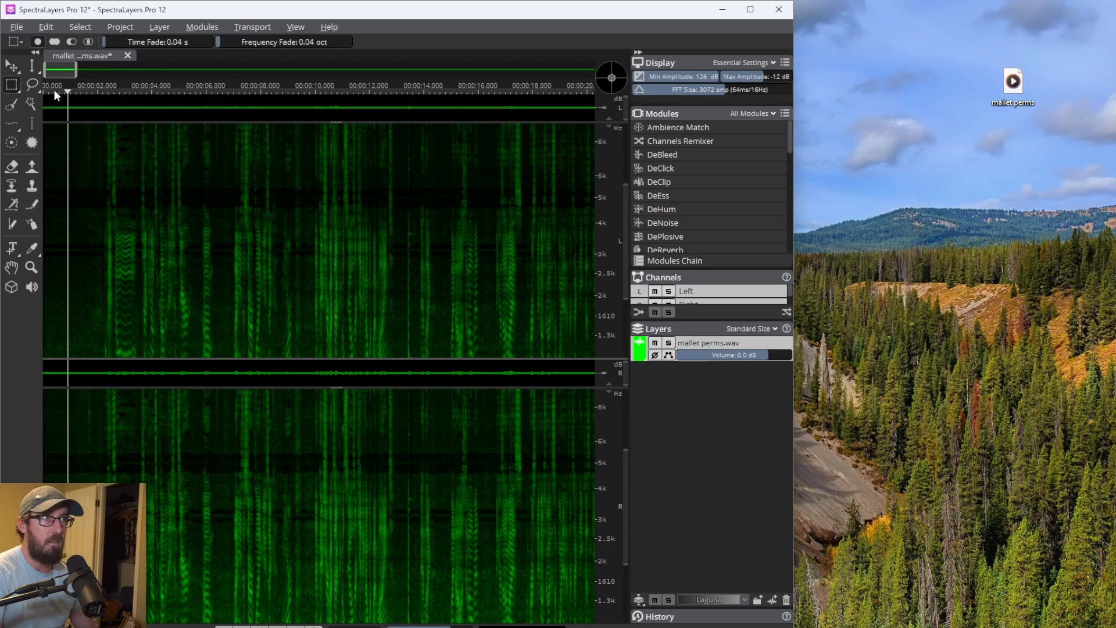
- Play back the recording from the start to check the second noise reduction
{"action": "left_click_drag", "start_coordinate": [54, 91], "coordinate": [29, 93]}
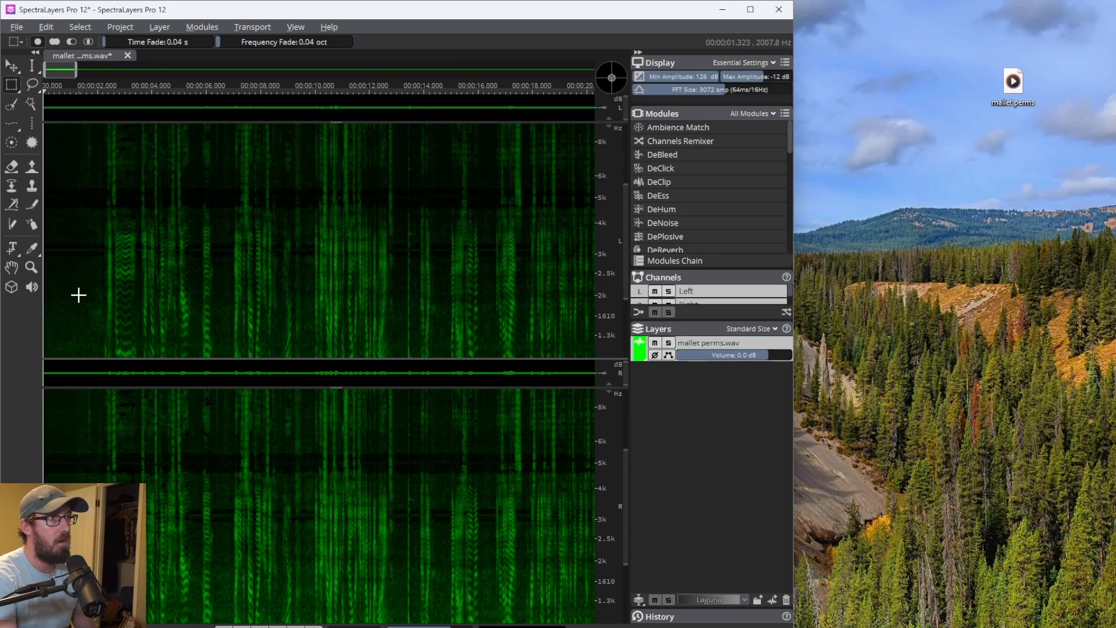
{"action": "key", "text": "space"}
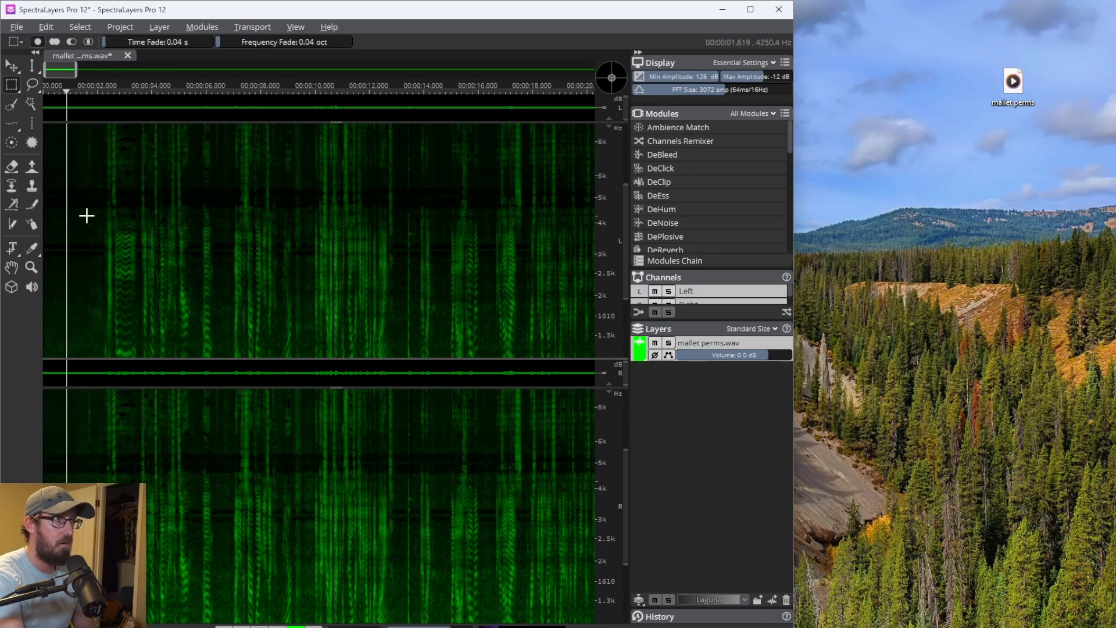
{"action": "key", "text": "space"}
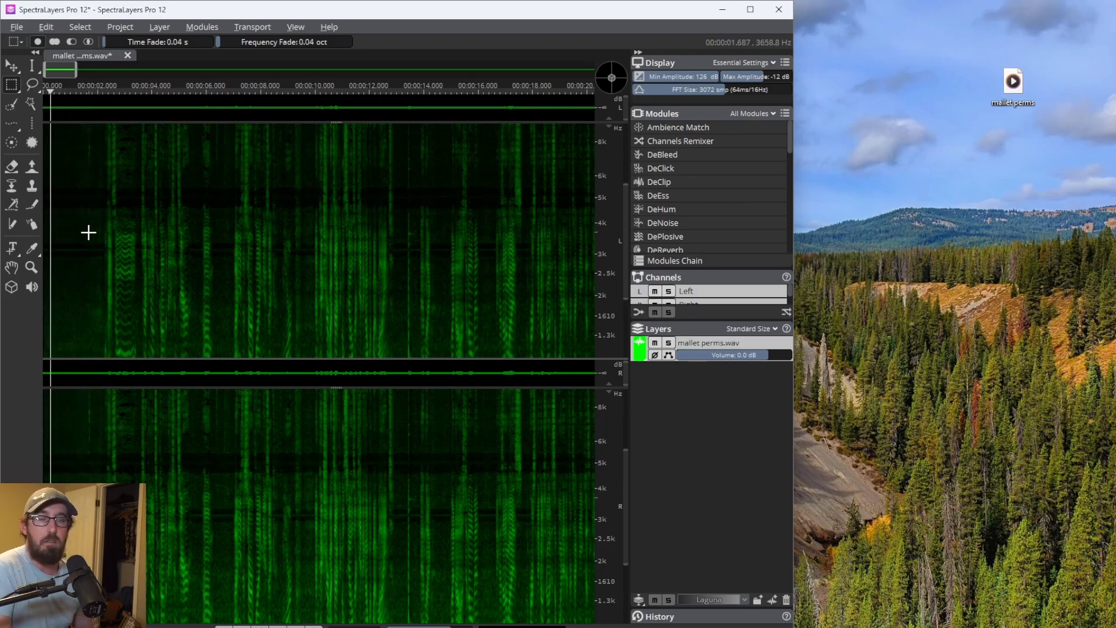